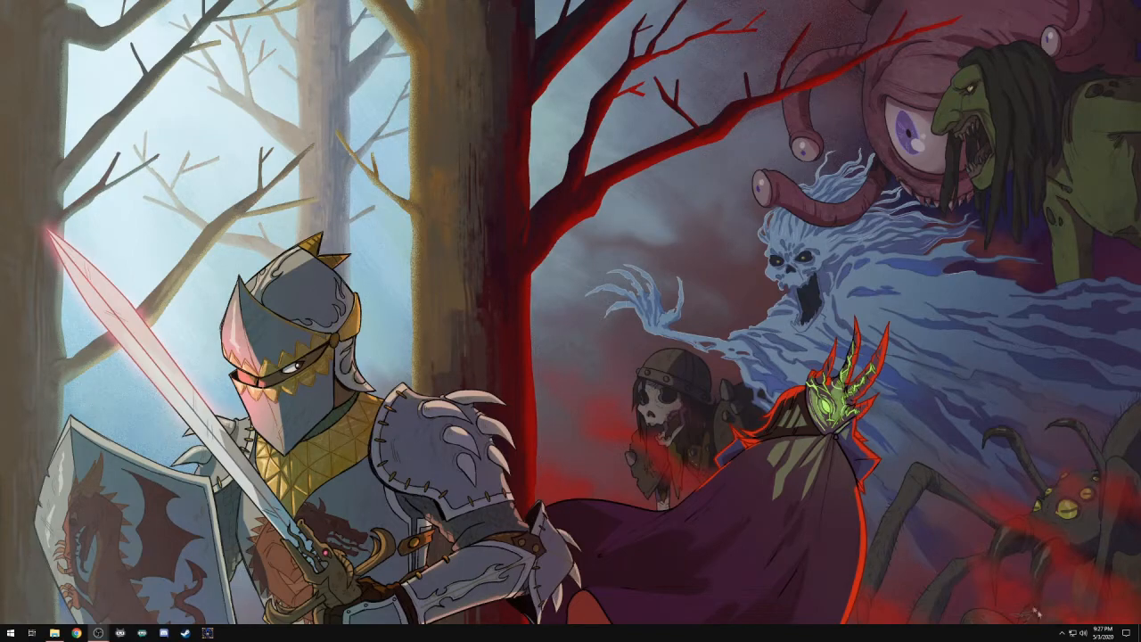
# - Open Quick Capture in the Logitech Webcam Software and set the photo resolution to Max: 15.0 MP
pyautogui.click(1062, 632)
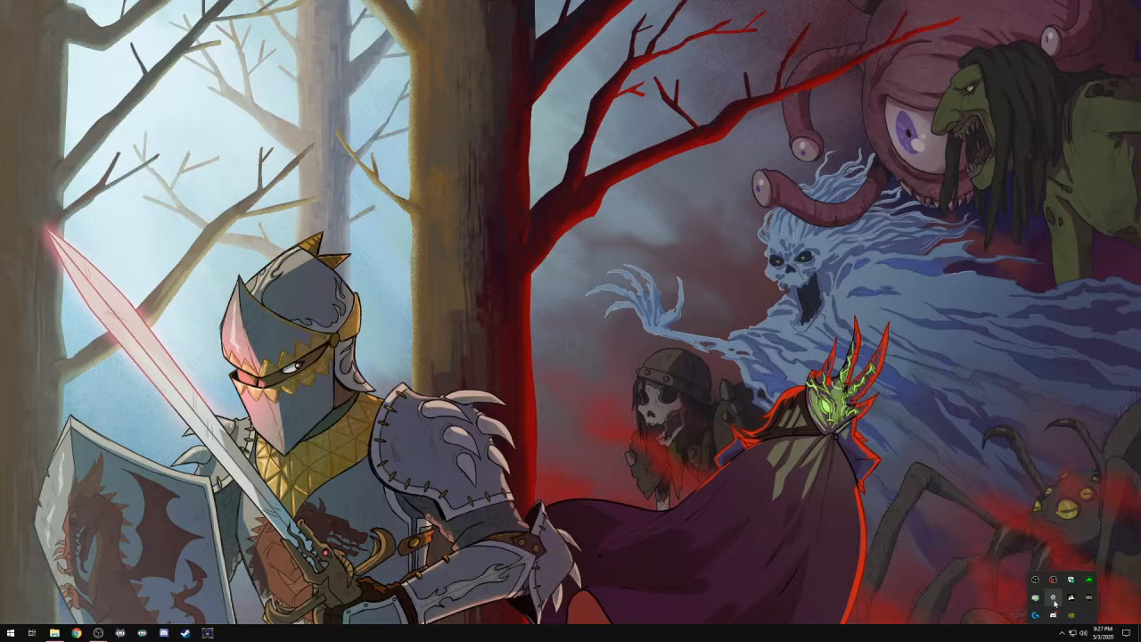
pyautogui.rightClick(1054, 599)
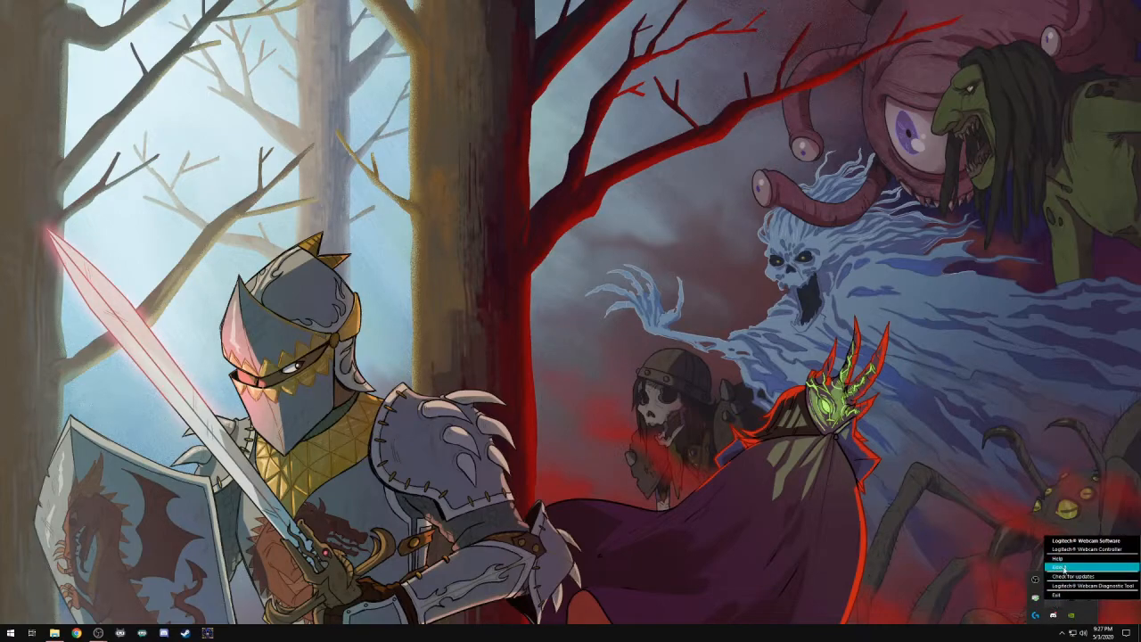
pyautogui.click(1071, 541)
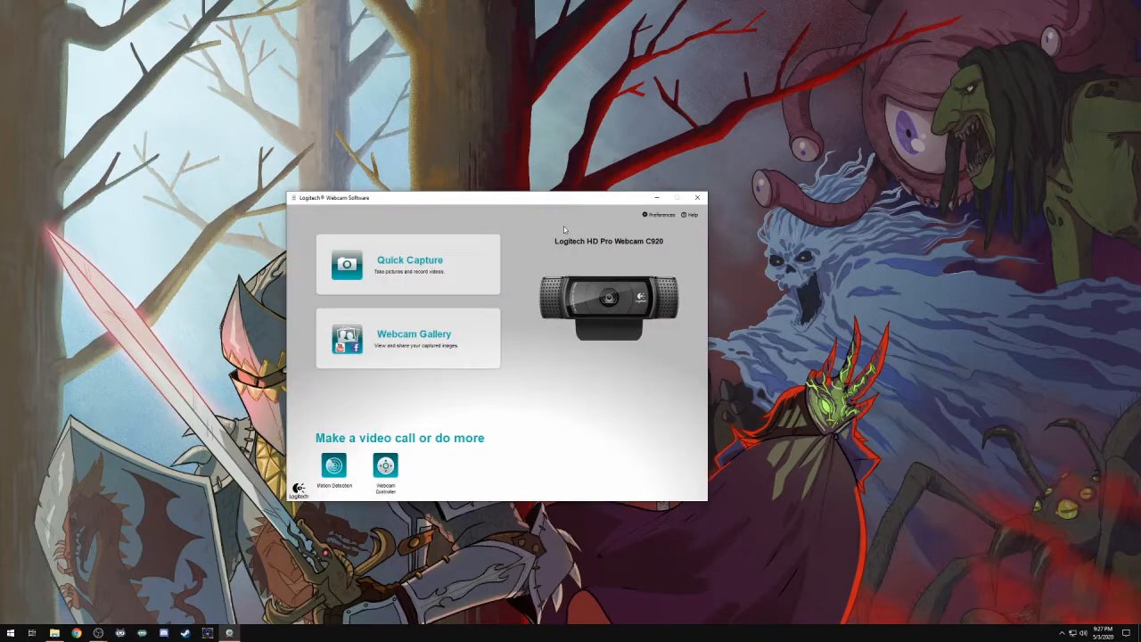
pyautogui.click(458, 265)
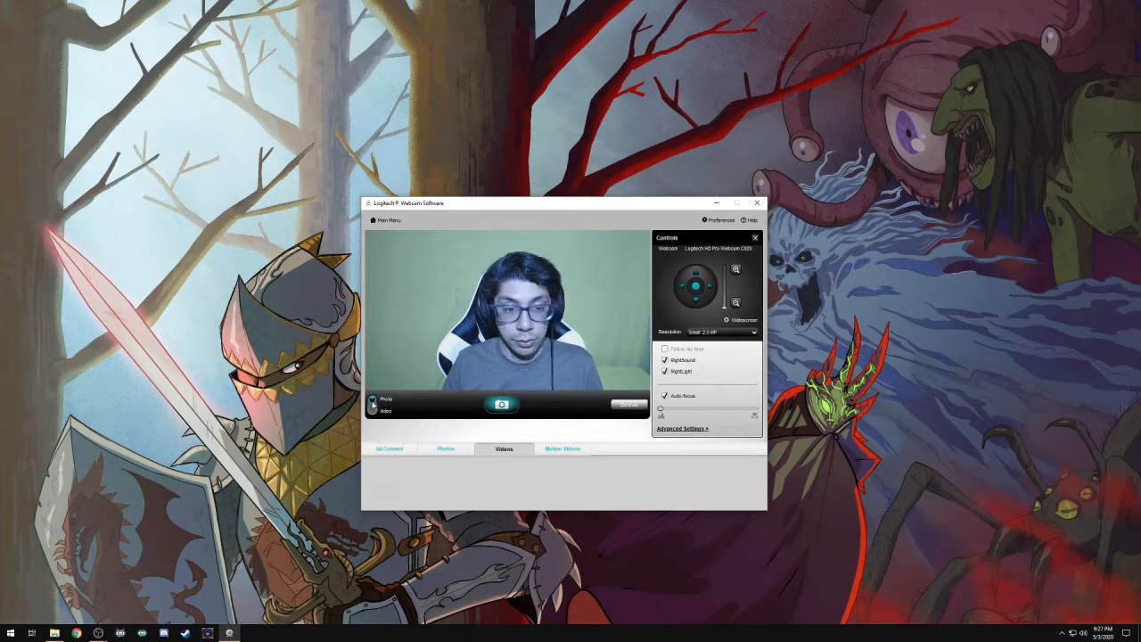
pyautogui.click(719, 332)
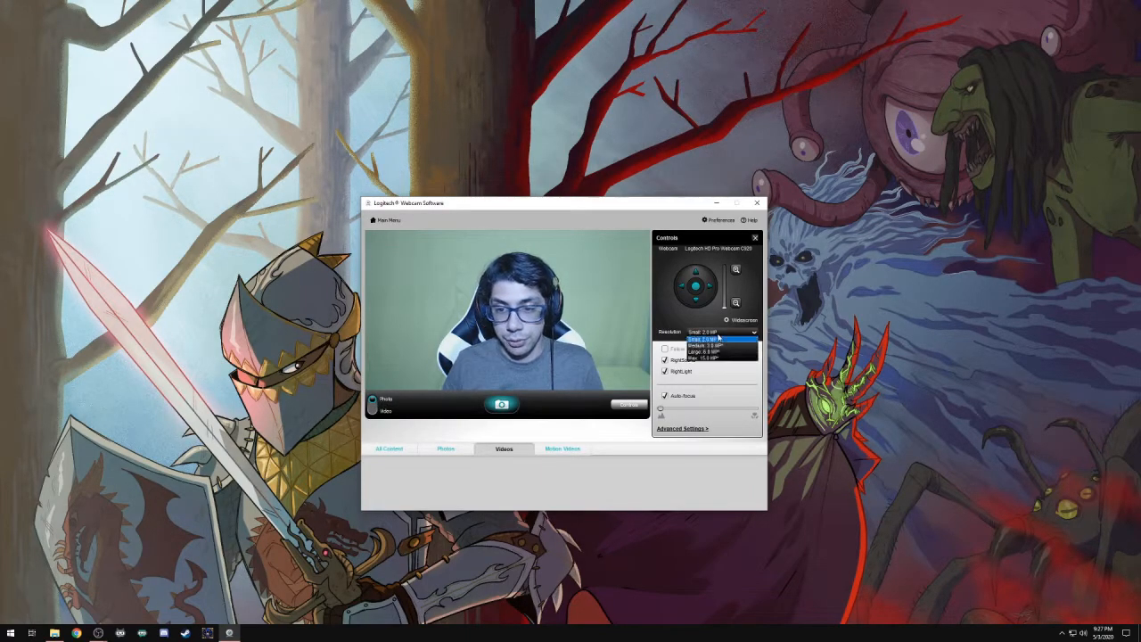
pyautogui.click(719, 357)
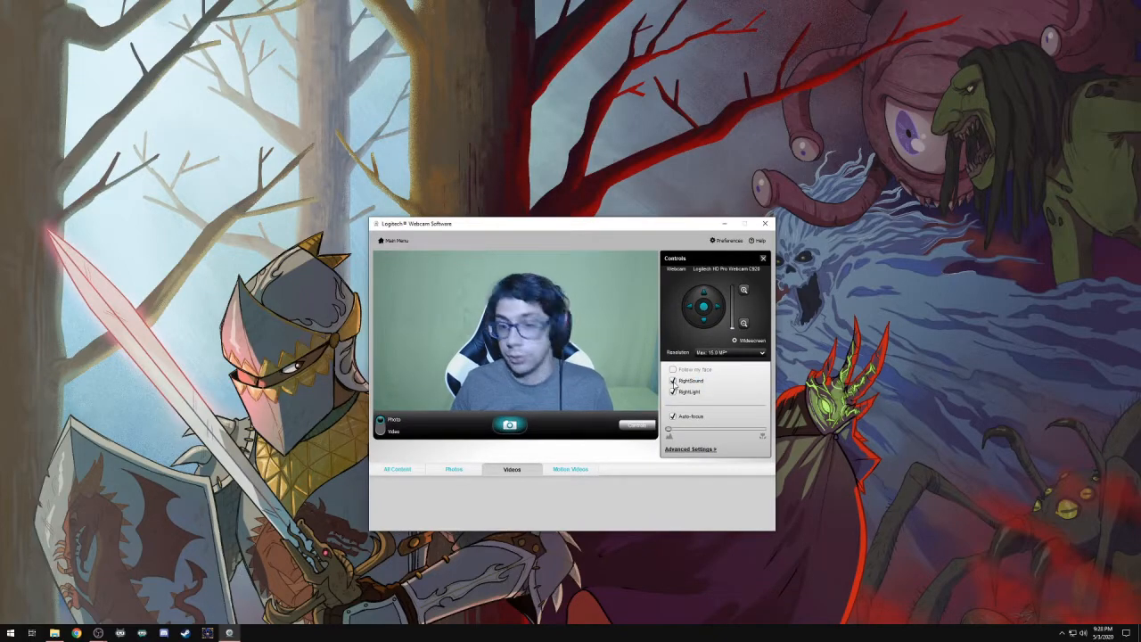
# - Disable RightSound, RightLight and Auto-focus for the webcam
pyautogui.click(673, 381)
pyautogui.click(673, 392)
pyautogui.click(673, 416)
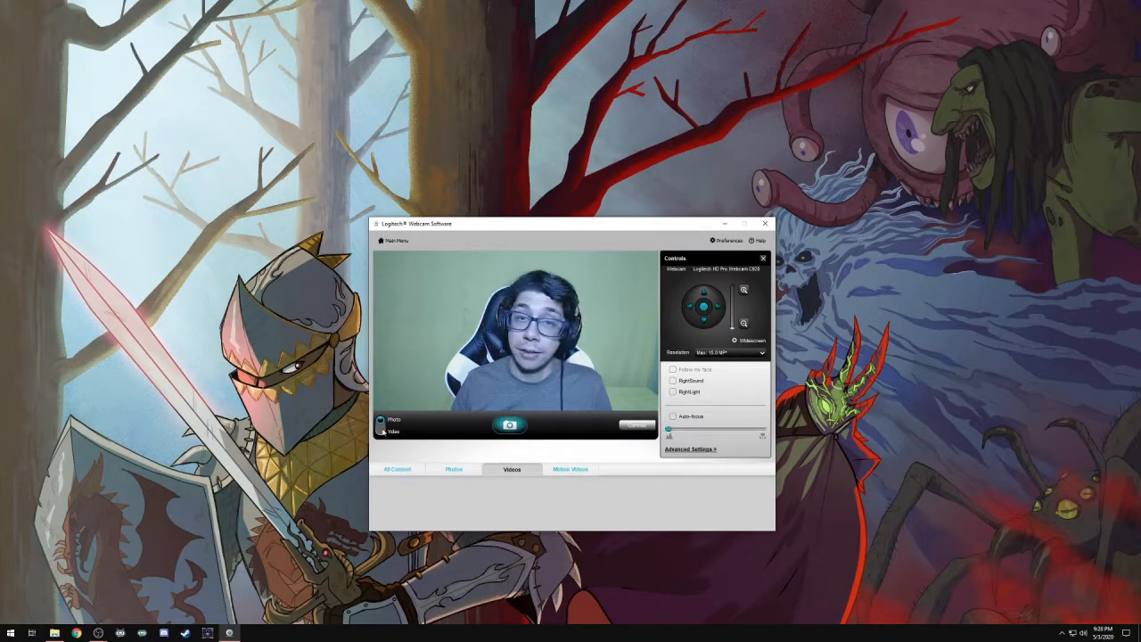
# - Switch the webcam to video mode with resolution Max: 1080p and close the Logitech software
pyautogui.click(383, 432)
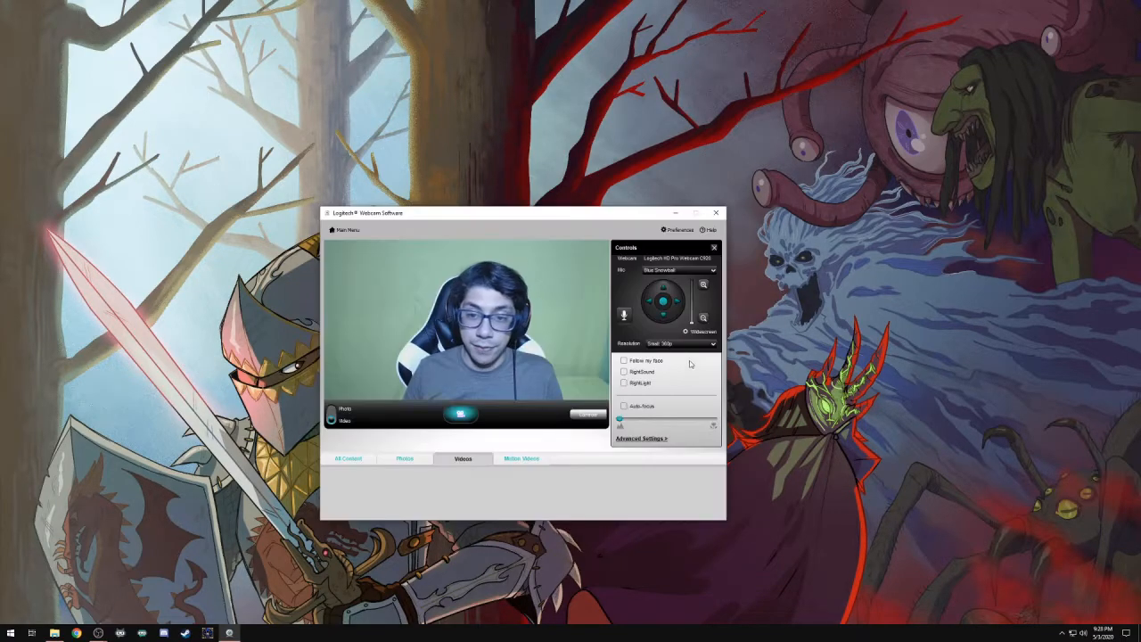
pyautogui.click(681, 343)
pyautogui.click(678, 375)
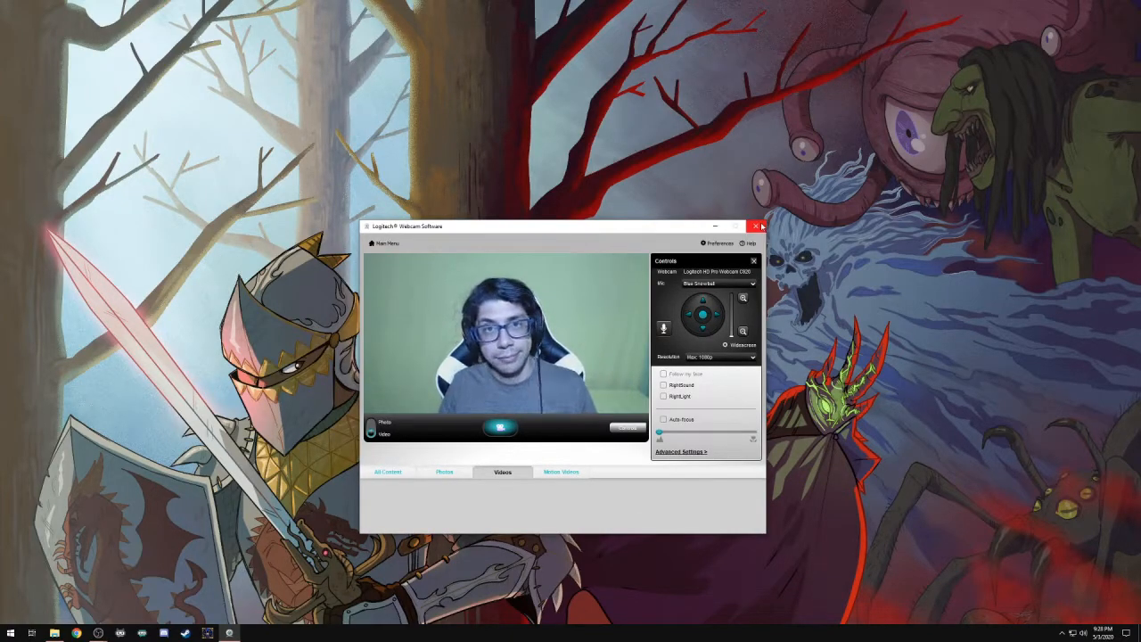
pyautogui.click(755, 226)
# - Switch to OBS and add the existing Camera C920 video capture device to the Front and Center scene
pyautogui.moveTo(100, 629)
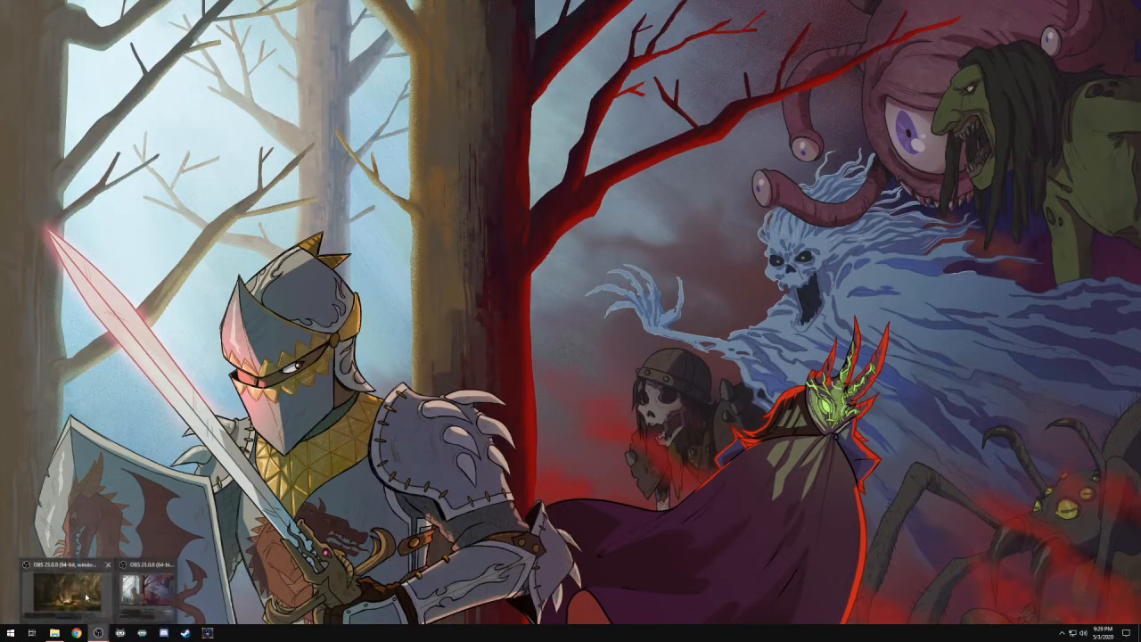
pyautogui.click(85, 596)
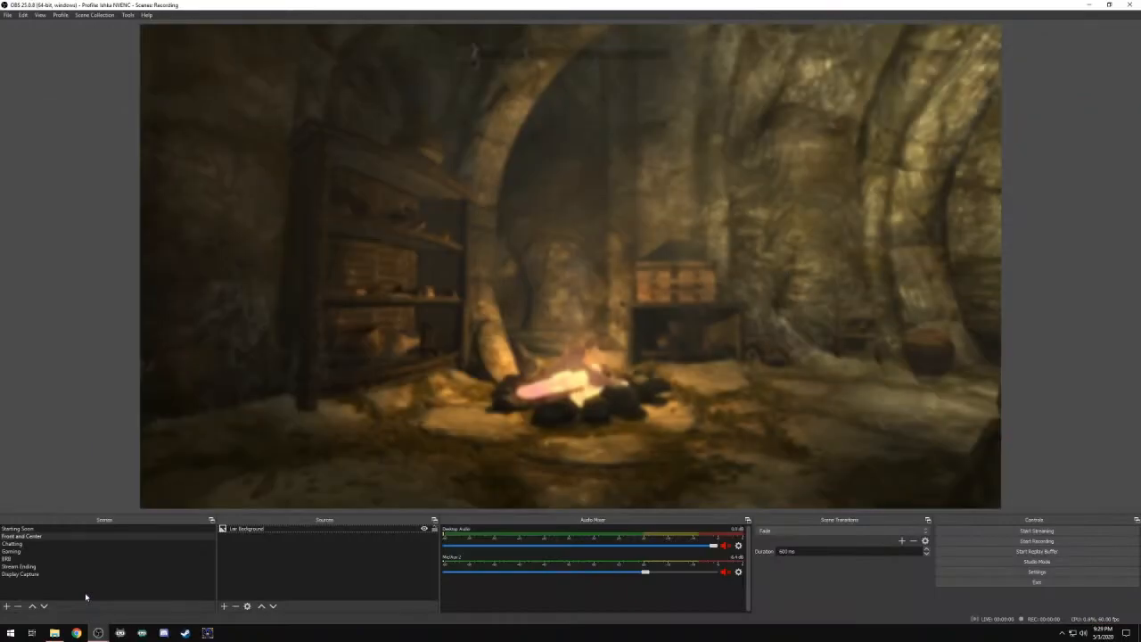
pyautogui.rightClick(238, 575)
pyautogui.moveTo(253, 577)
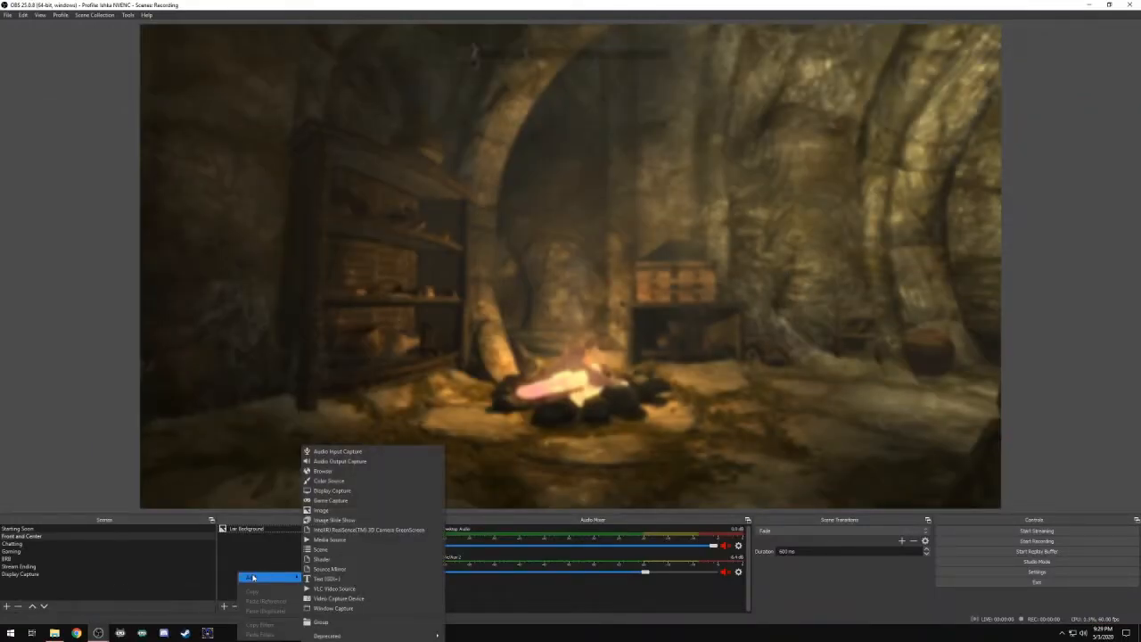
pyautogui.click(355, 598)
pyautogui.click(515, 279)
pyautogui.click(512, 289)
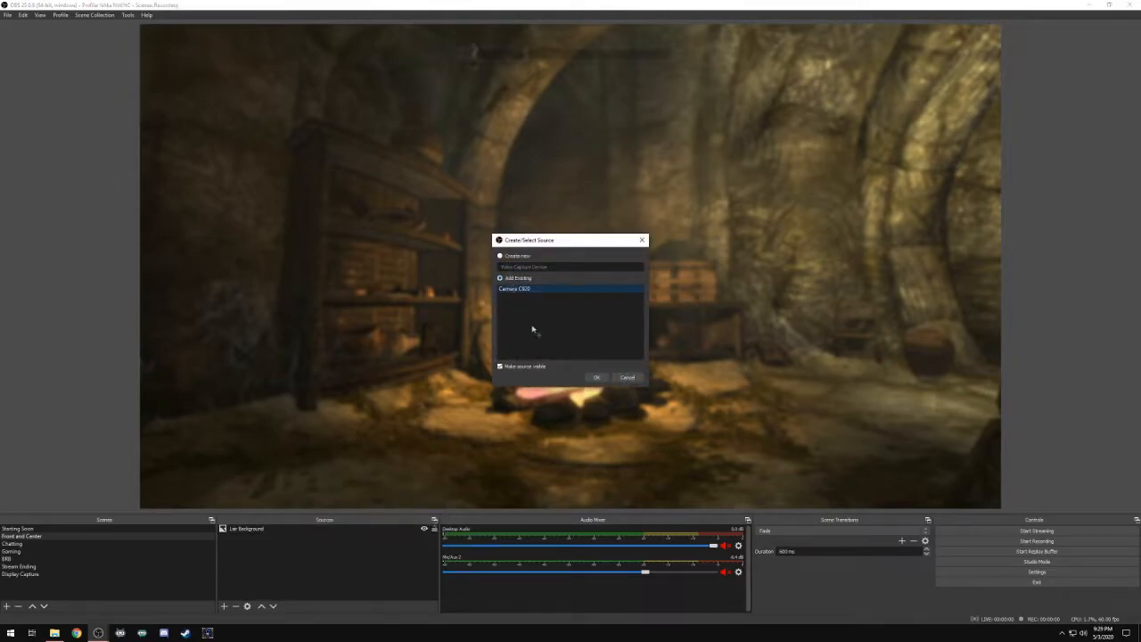
pyautogui.click(595, 378)
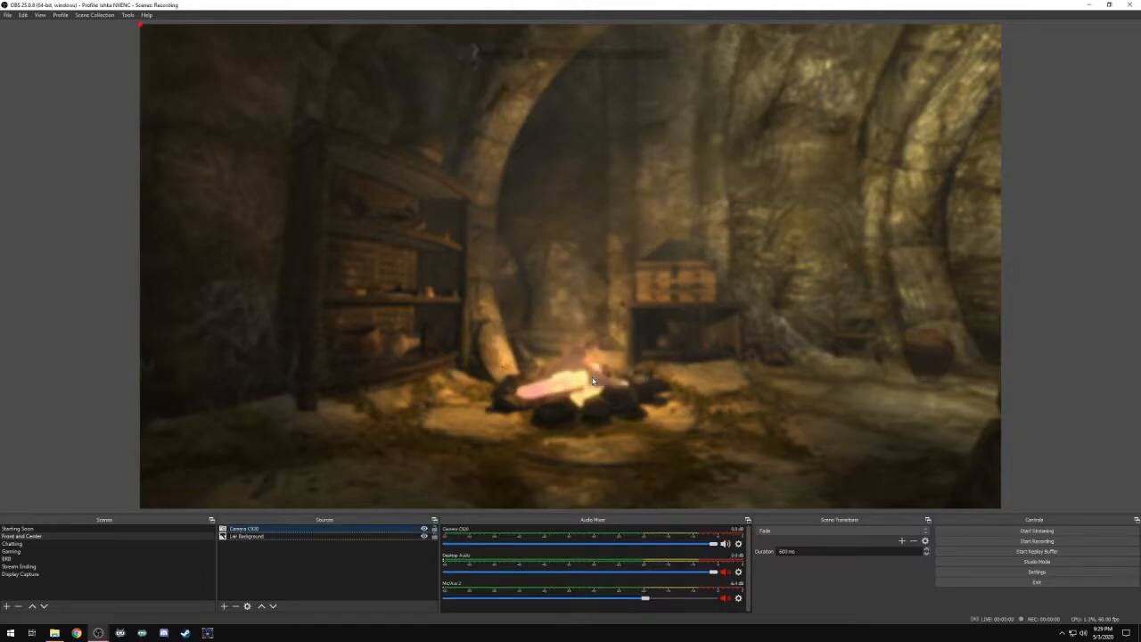
# - Activate the webcam in the Camera C920 source's properties and position its image near the centre of the canvas
pyautogui.doubleClick(330, 528)
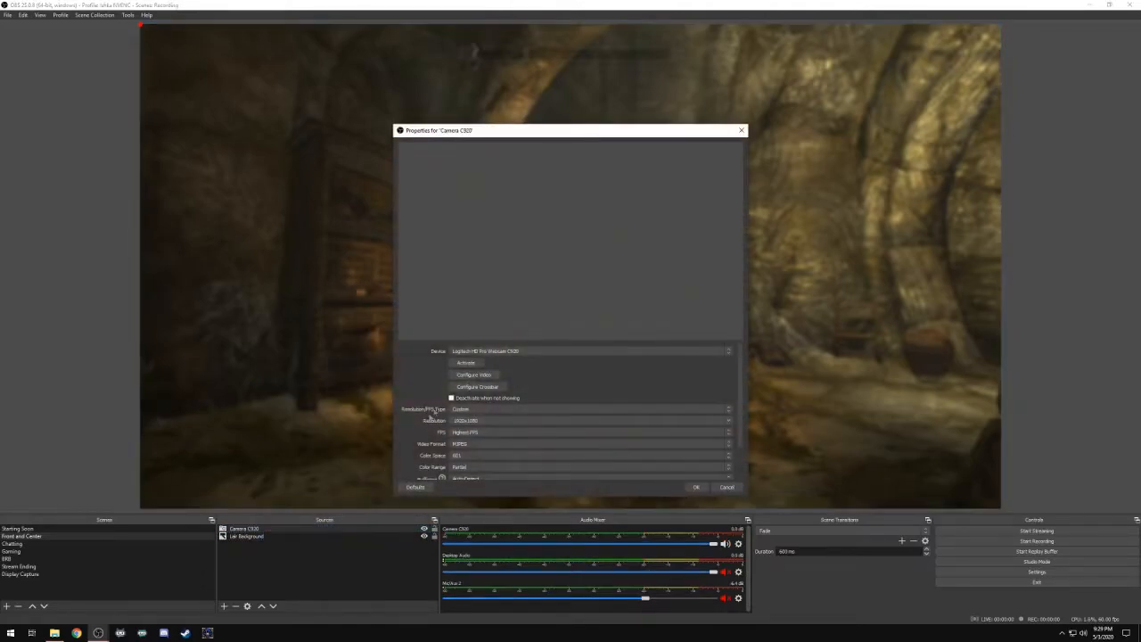
pyautogui.click(463, 364)
pyautogui.click(696, 487)
pyautogui.moveTo(544, 289); pyautogui.dragTo(673, 355)
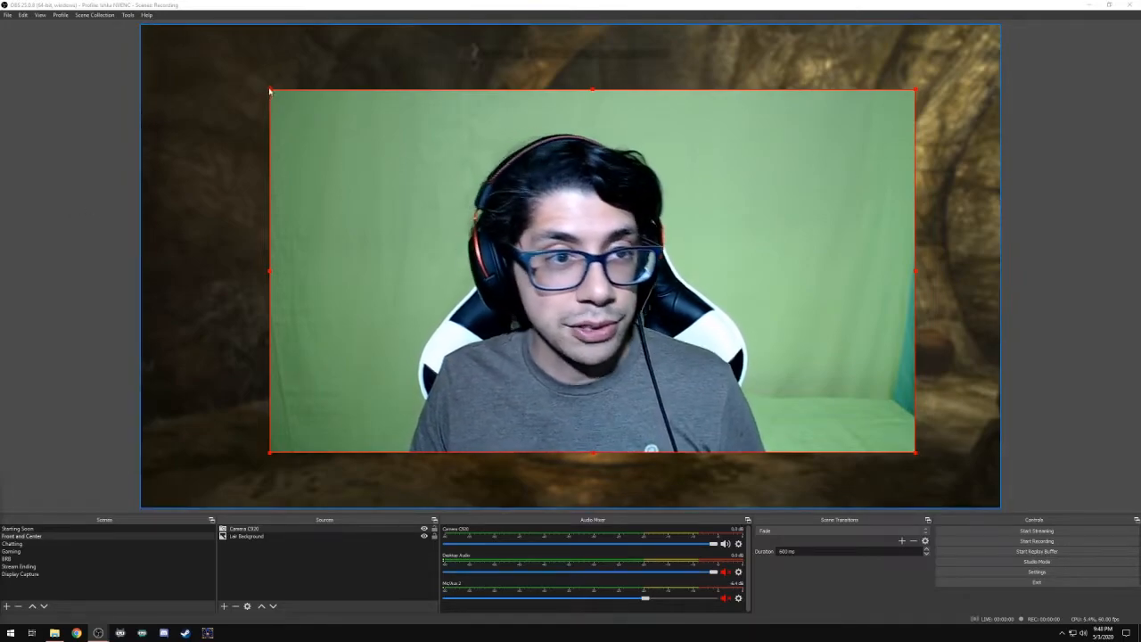
# - Open the video configuration from the Camera C920 properties, place it beside the camera preview and disable Auto-focus
pyautogui.rightClick(607, 204)
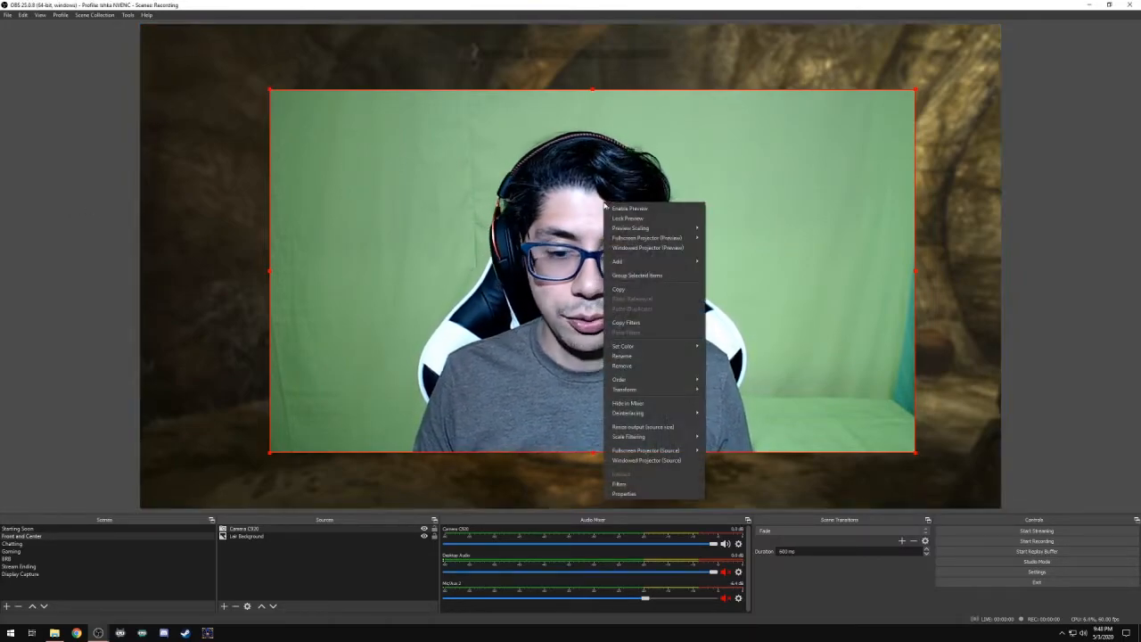
pyautogui.click(645, 493)
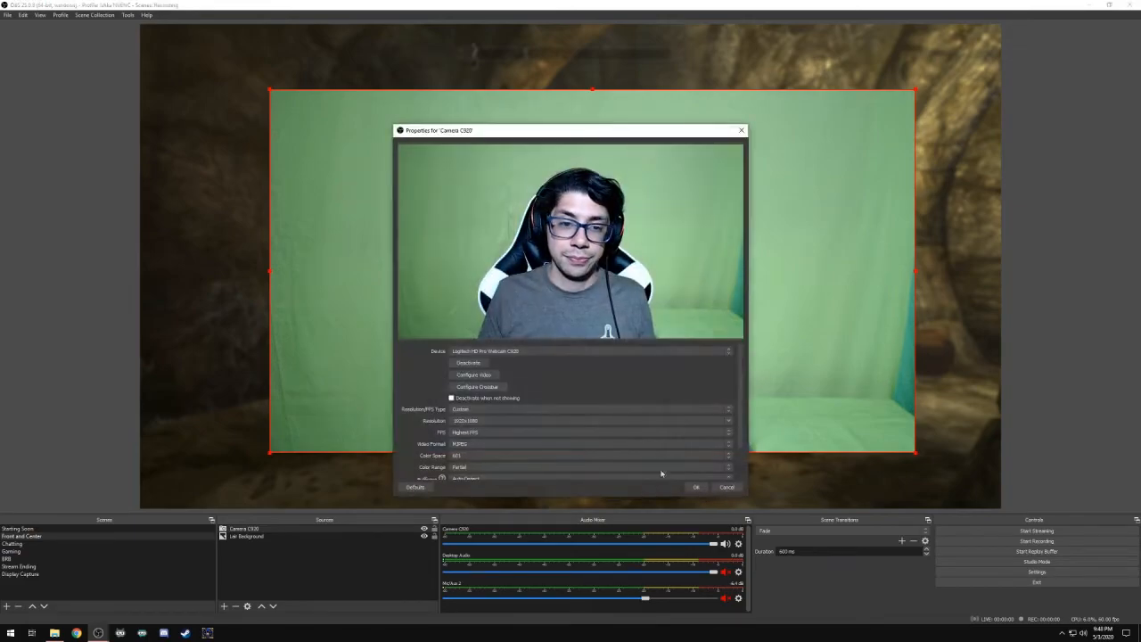
pyautogui.moveTo(740, 381); pyautogui.dragTo(739, 416)
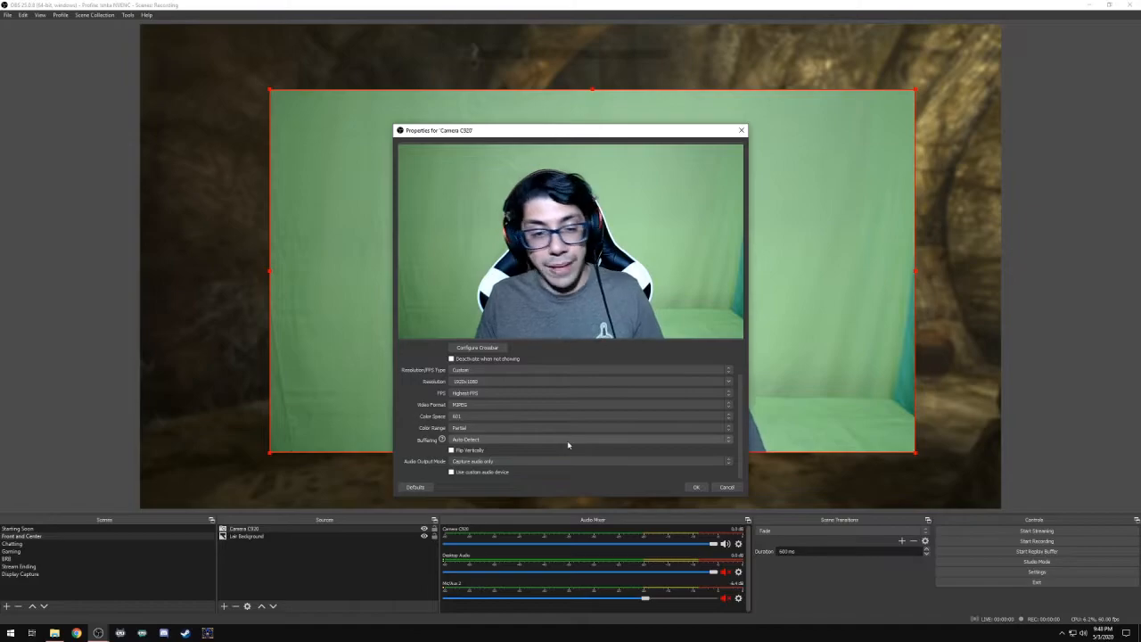
pyautogui.moveTo(568, 443)
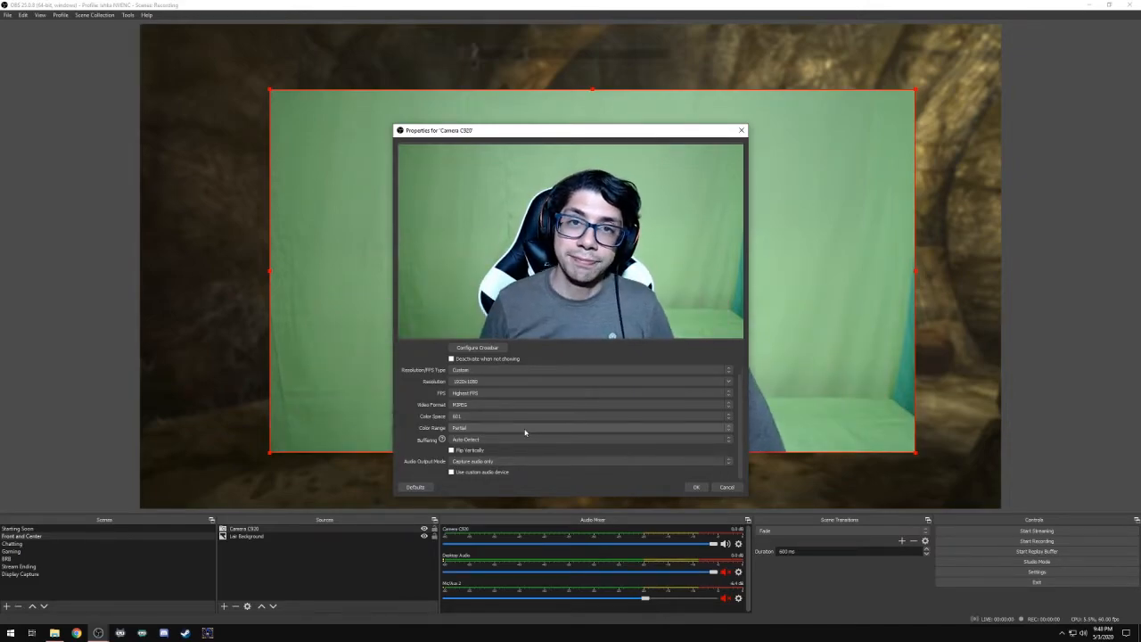
pyautogui.scroll(2, 525, 433)
pyautogui.click(482, 377)
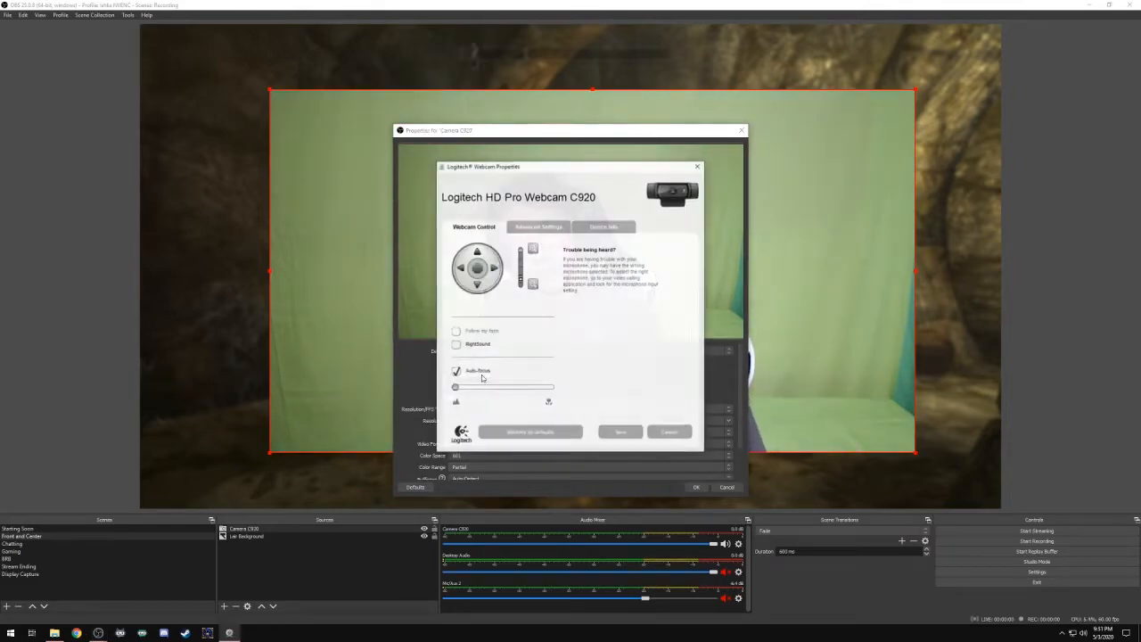
pyautogui.moveTo(572, 168); pyautogui.dragTo(255, 132)
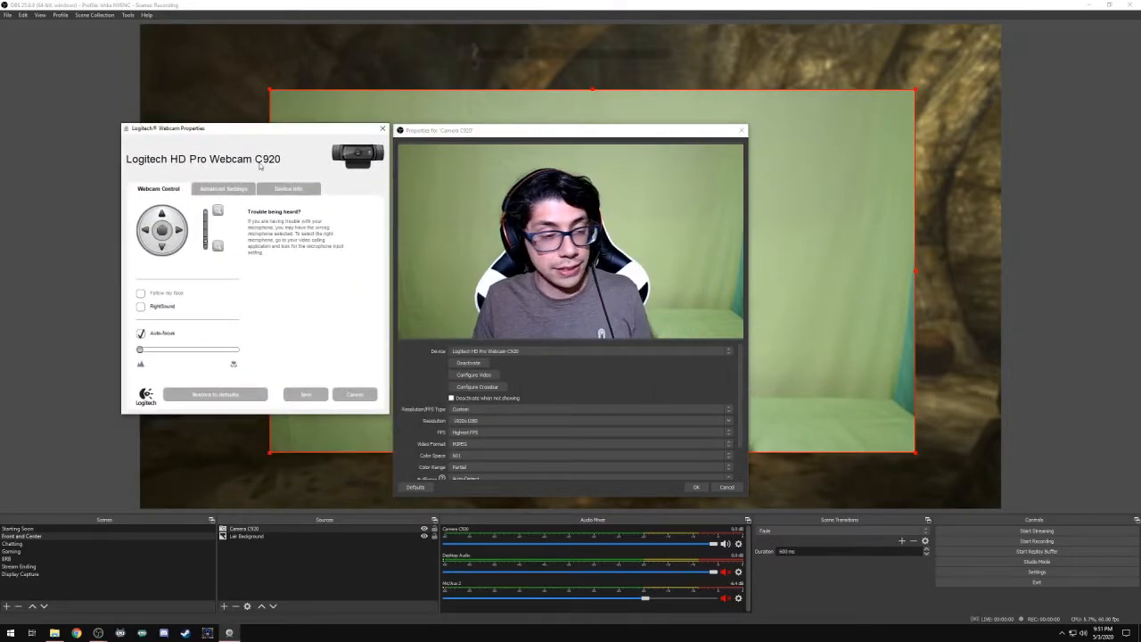
pyautogui.click(140, 337)
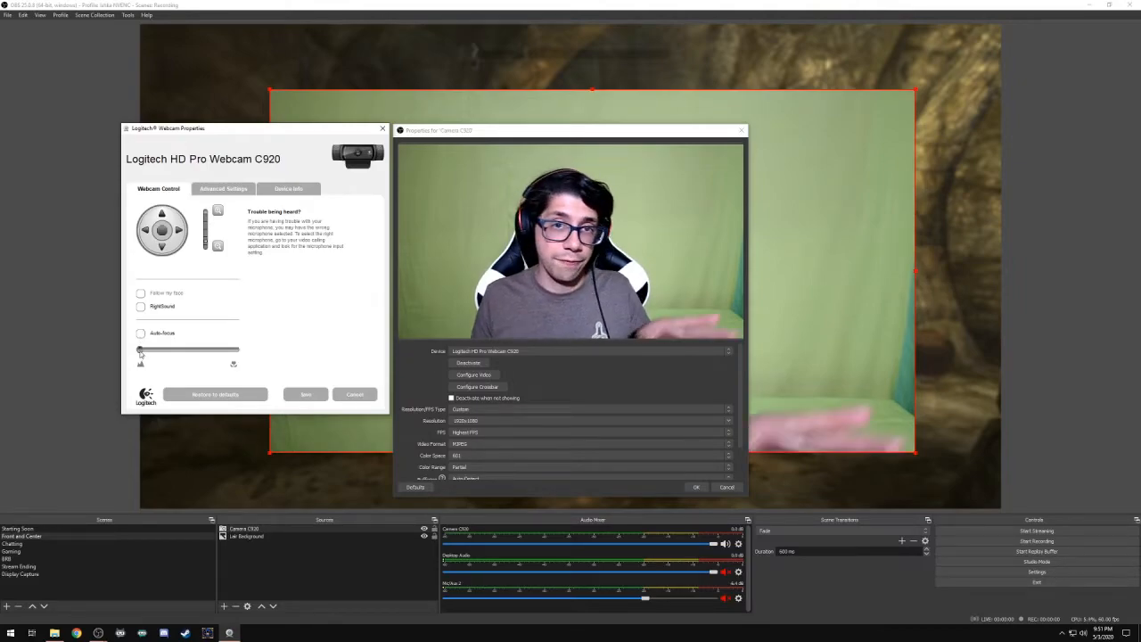
# - Disable automatic gain and automatic white balance in the webcam's advanced settings
pyautogui.click(221, 189)
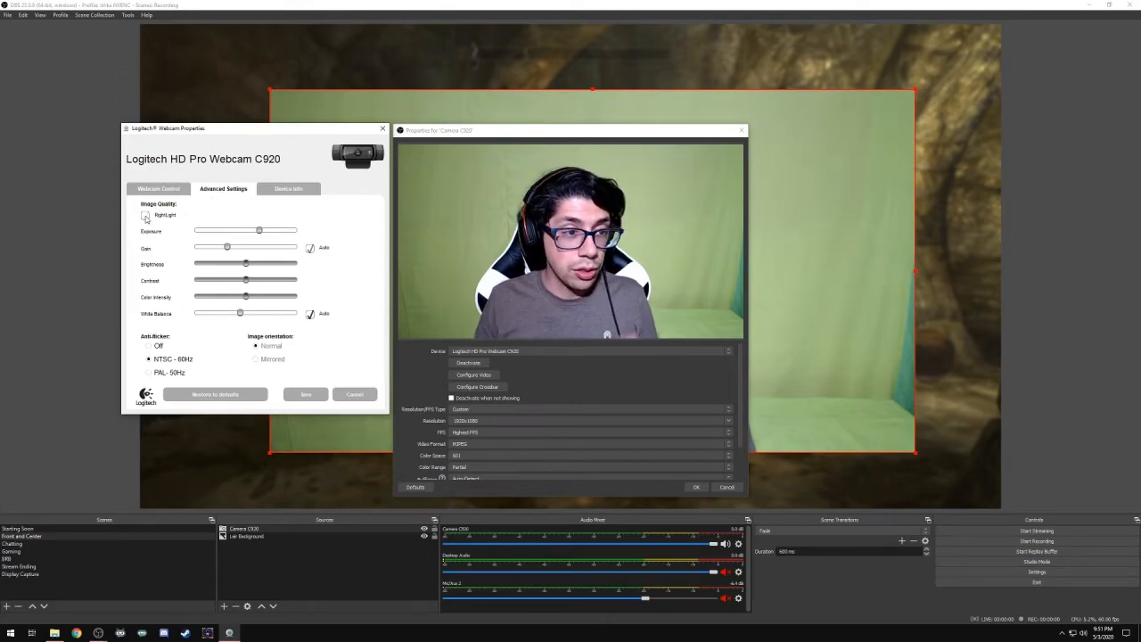
pyautogui.click(311, 249)
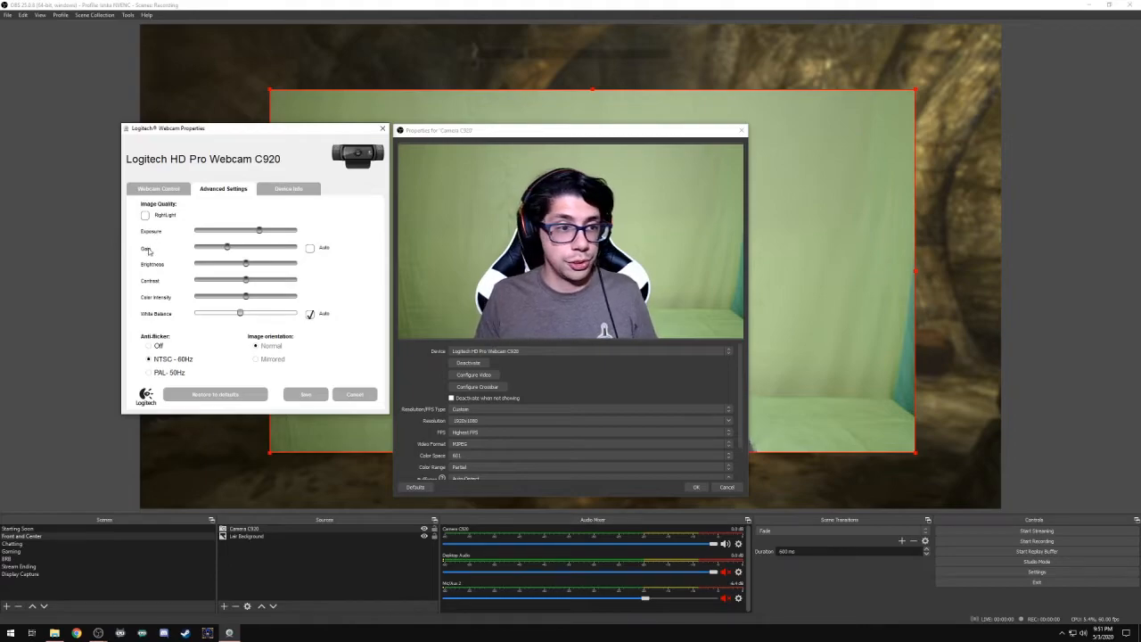
pyautogui.click(310, 314)
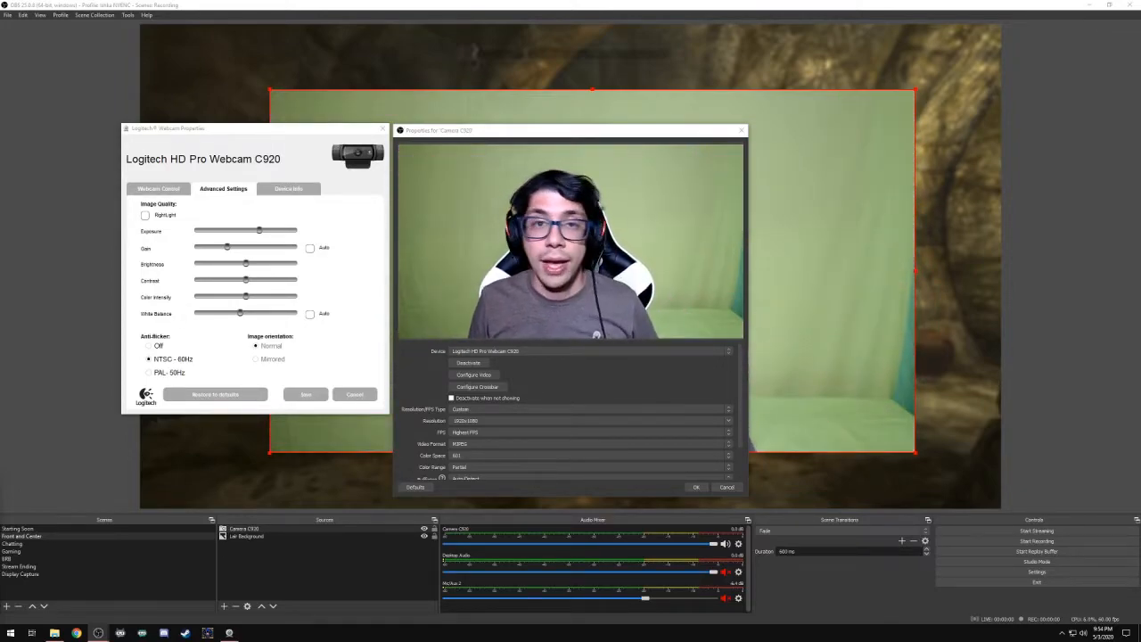
# - Lower the webcam's exposure to about mid-range, adjust the white balance toward a warmer image, and accept the camera properties
pyautogui.click(294, 172)
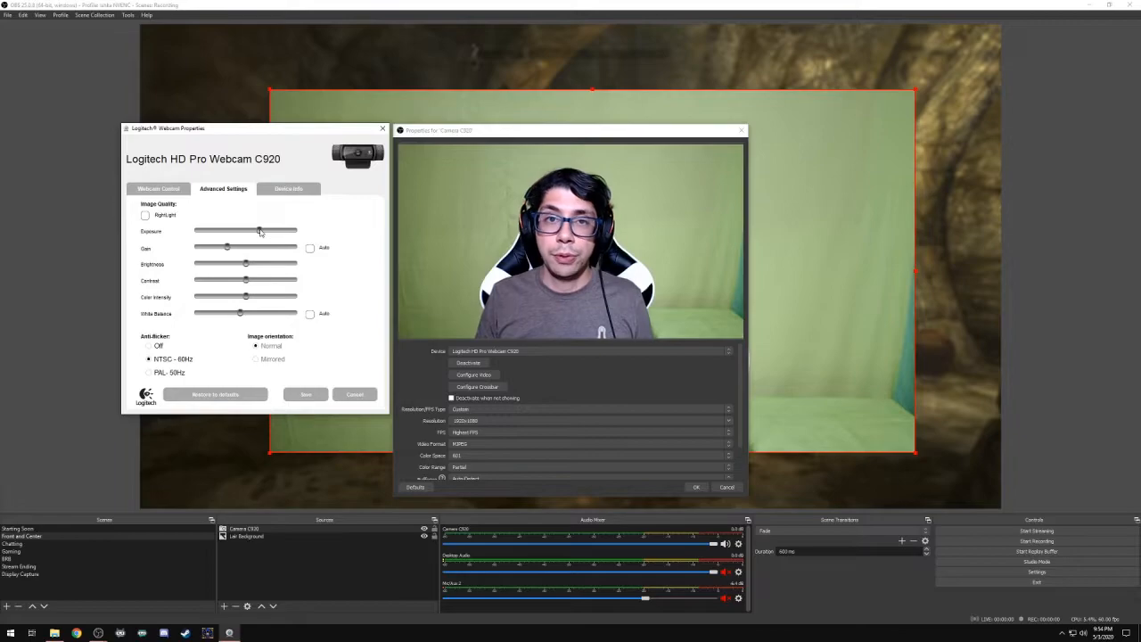
pyautogui.moveTo(270, 232); pyautogui.dragTo(247, 237)
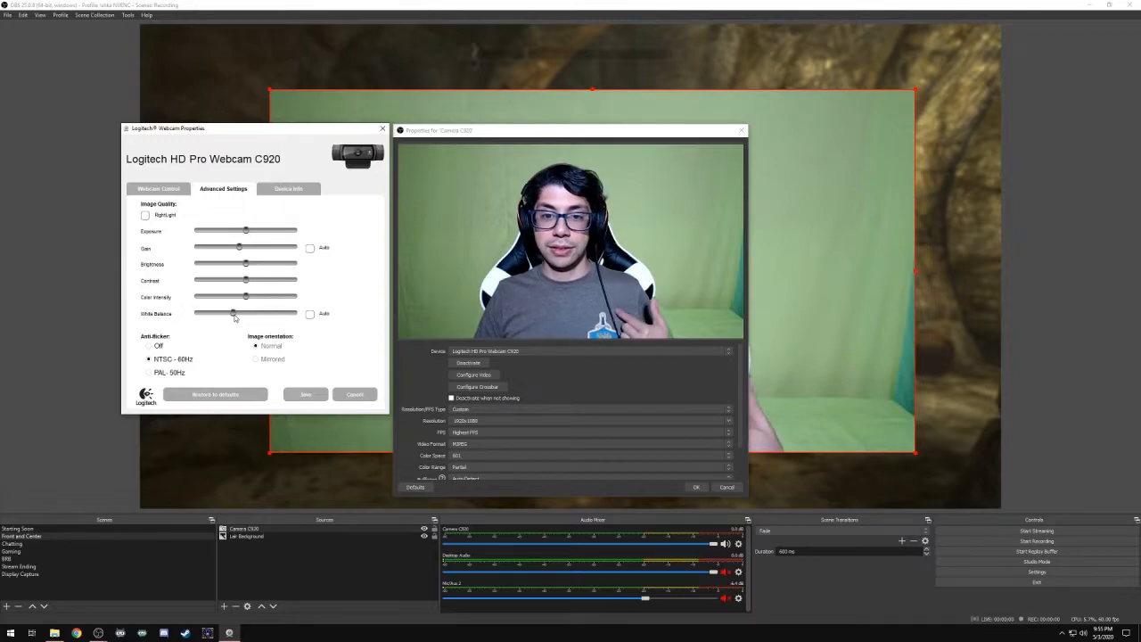
pyautogui.moveTo(232, 318); pyautogui.dragTo(253, 315)
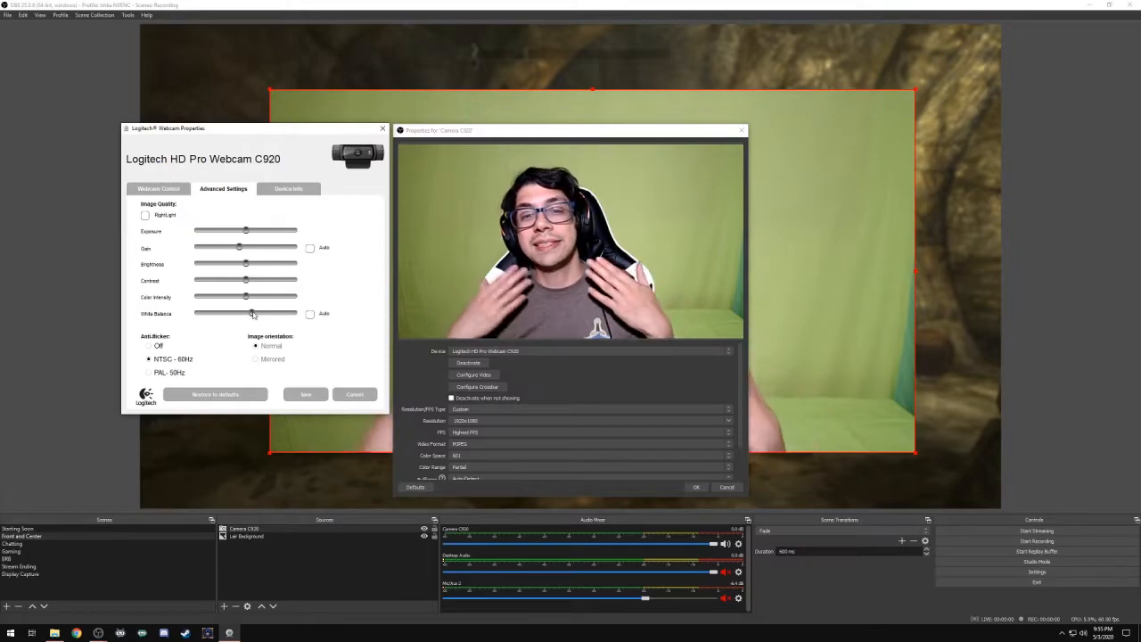
pyautogui.moveTo(253, 314); pyautogui.dragTo(244, 315)
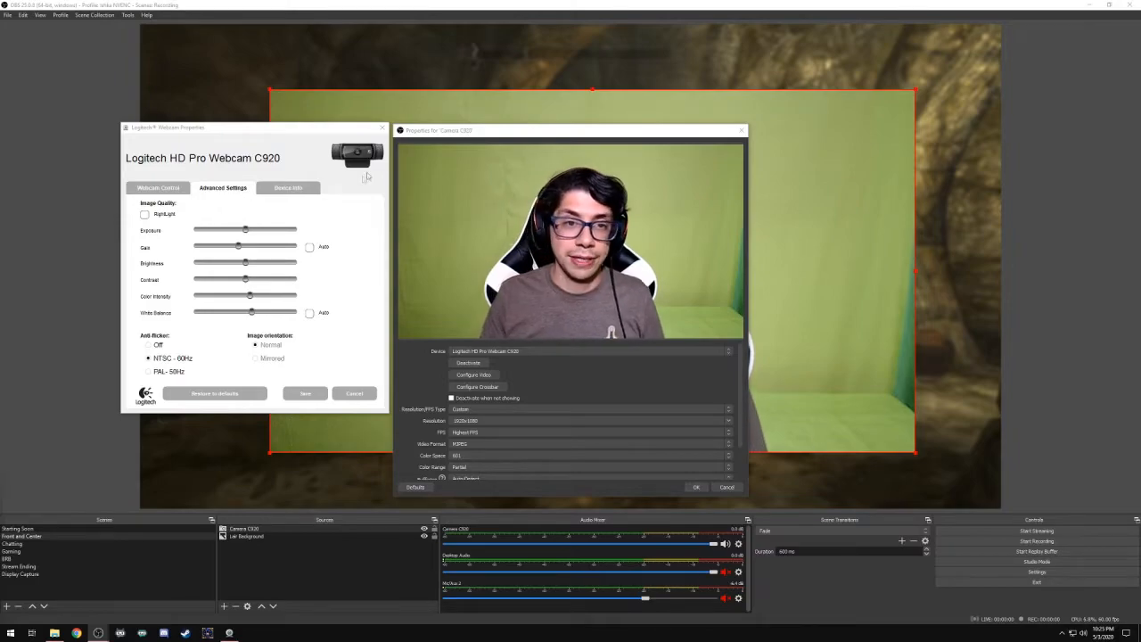
pyautogui.click(441, 133)
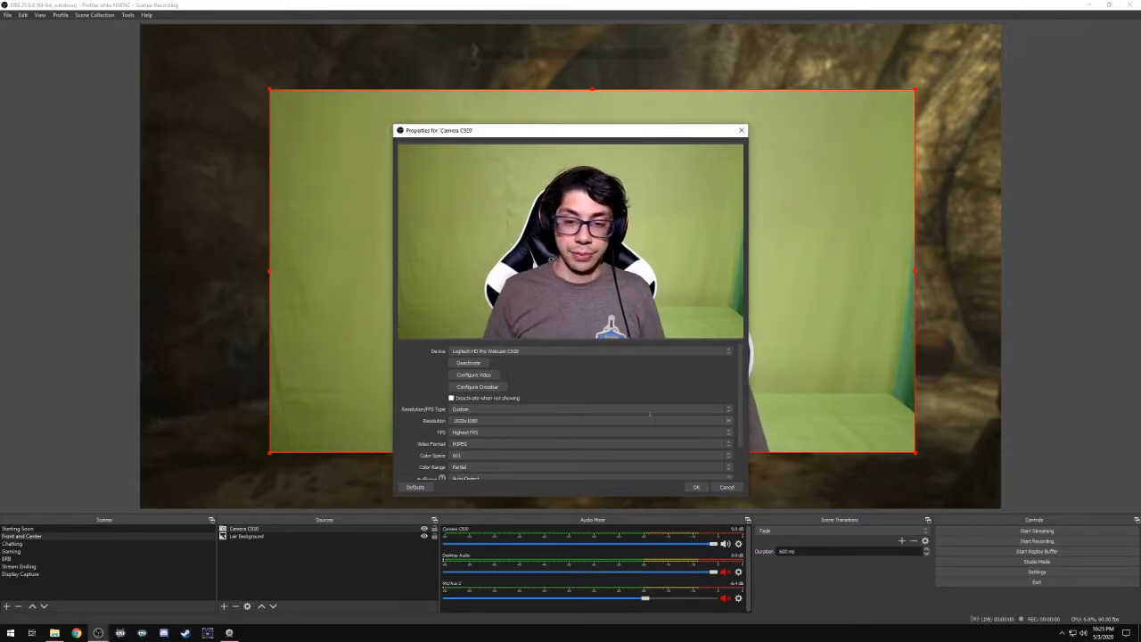
pyautogui.click(696, 486)
# - Add a Chroma Key effect filter to the Camera C920 source
pyautogui.rightClick(563, 333)
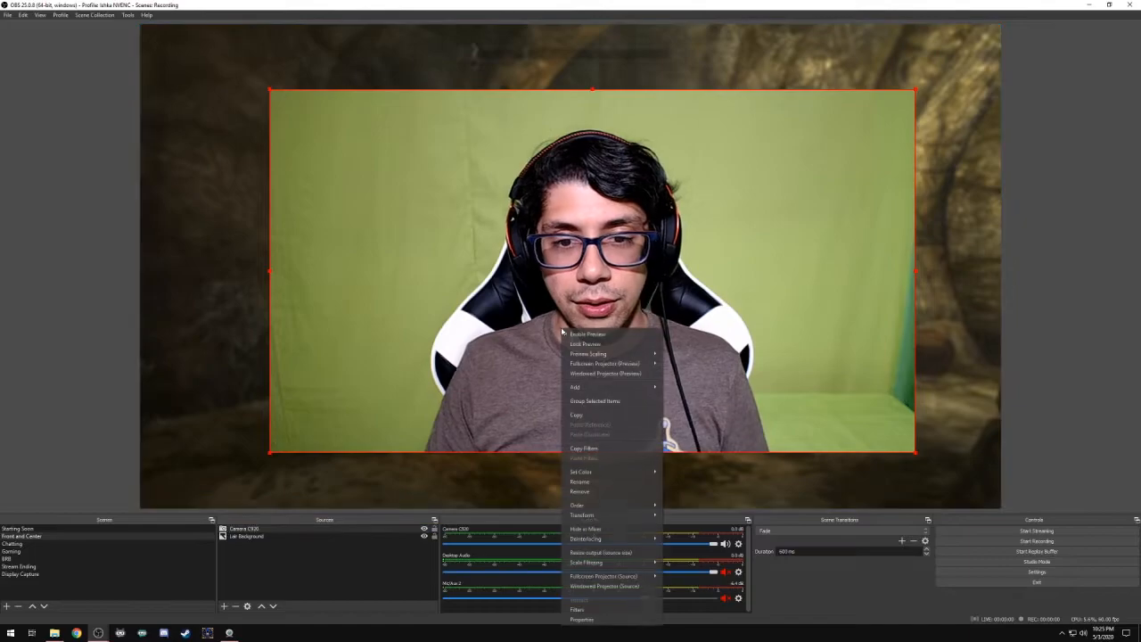
pyautogui.click(633, 617)
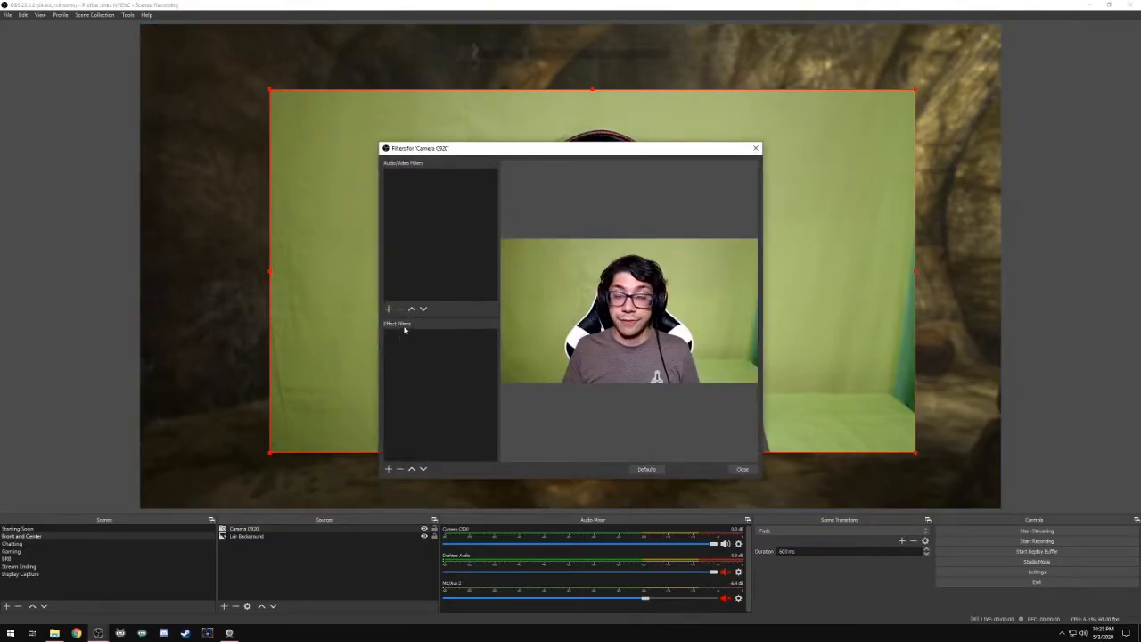
pyautogui.moveTo(438, 369)
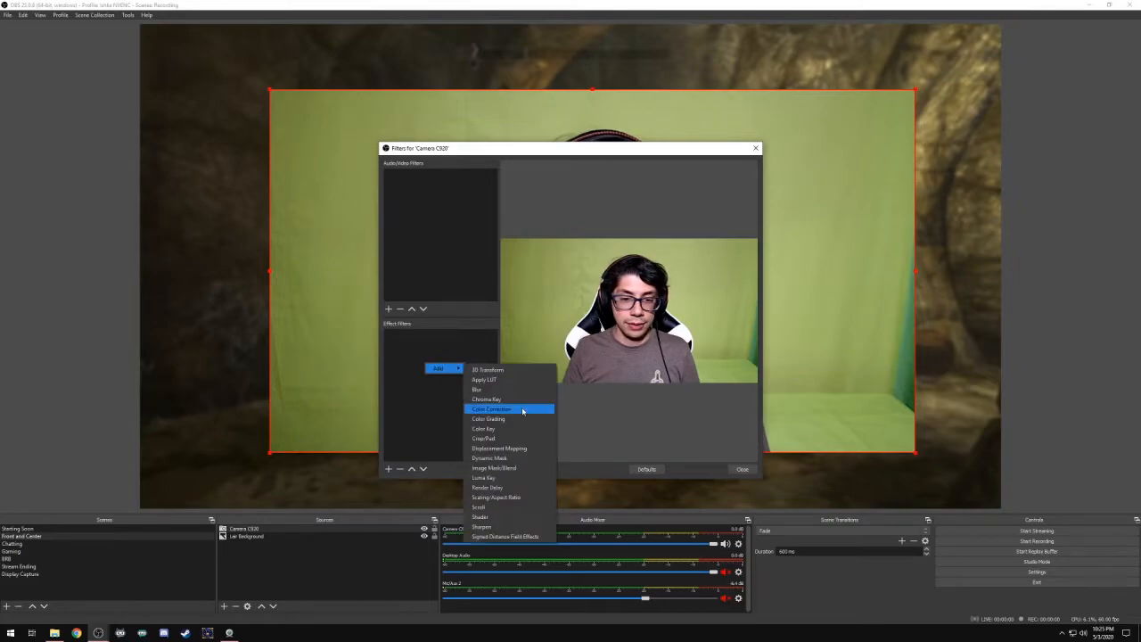
pyautogui.click(523, 406)
pyautogui.click(552, 330)
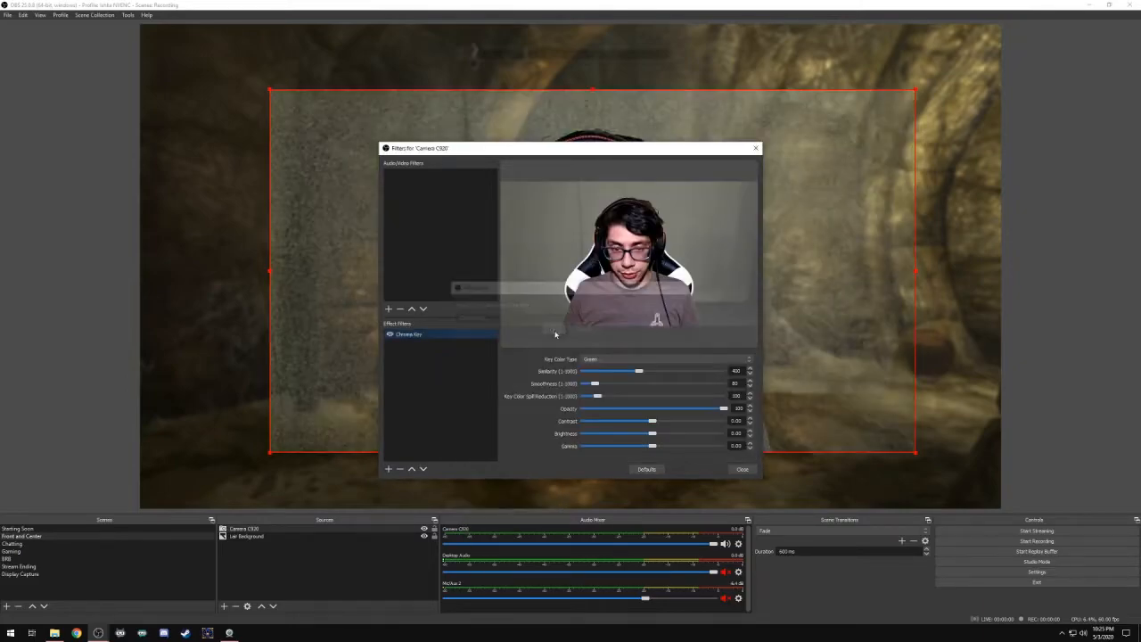
# - Raise the Chroma Key similarity slightly and lower its smoothness a little to remove the backdrop behind the presenter, and close the filters
pyautogui.moveTo(558, 154); pyautogui.dragTo(229, 109)
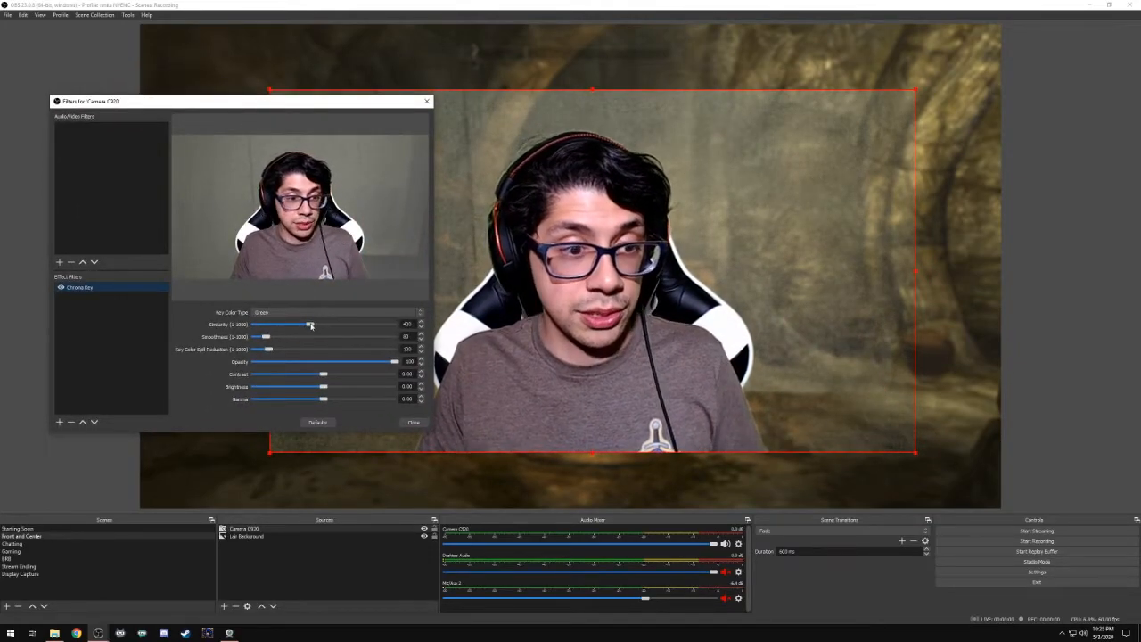
pyautogui.moveTo(310, 326); pyautogui.dragTo(317, 327)
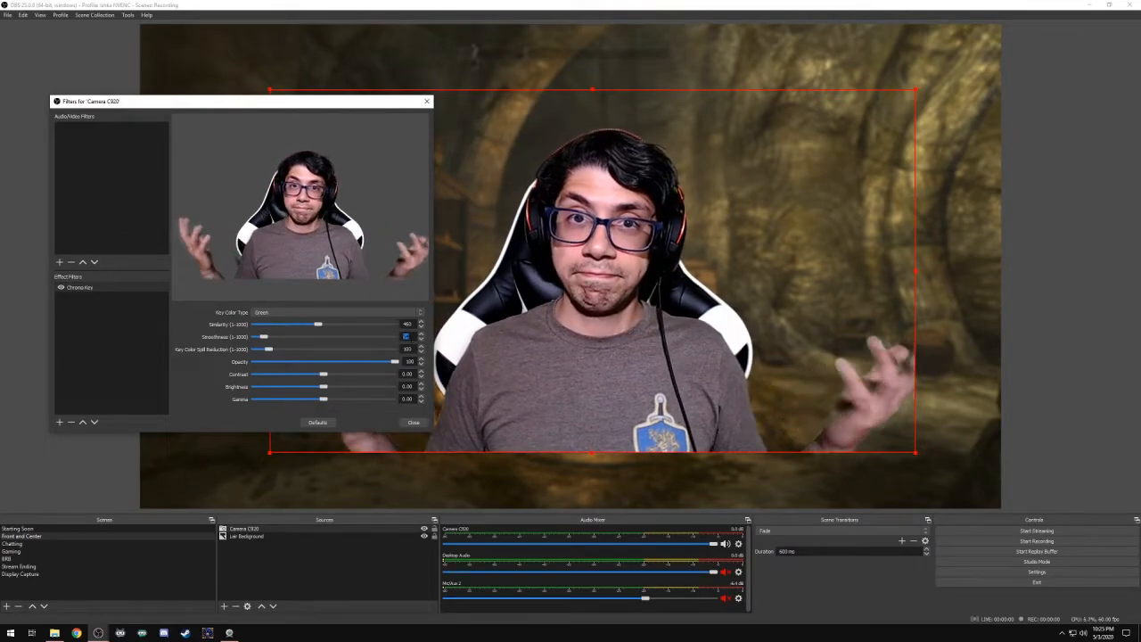
pyautogui.click(412, 422)
# - Fine-tune the webcam's color intensity in the Logitech properties, and try a cold white balance before returning it to about mid-range
pyautogui.click(233, 636)
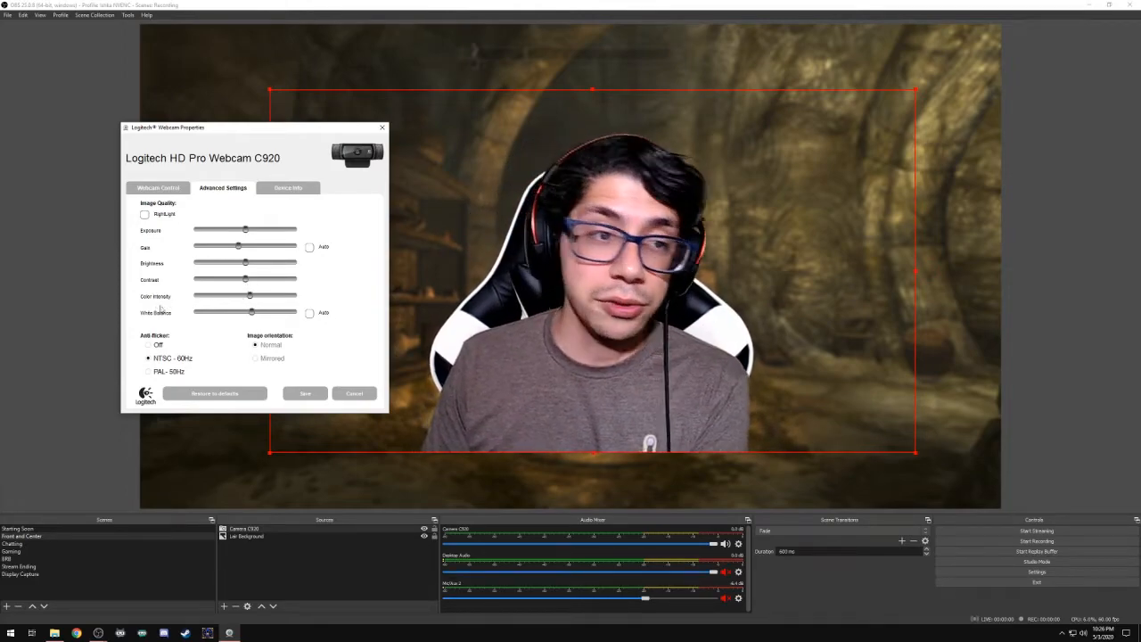
pyautogui.moveTo(249, 297)
pyautogui.mouseDown()
pyautogui.moveTo(215, 298)
pyautogui.moveTo(241, 299)
pyautogui.mouseUp()
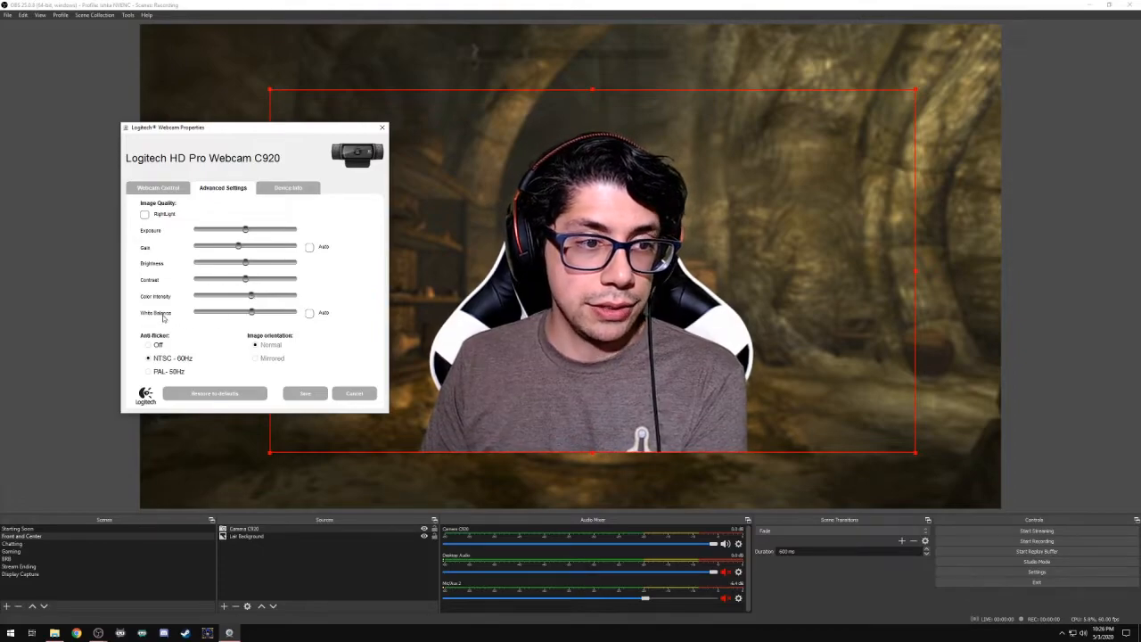
pyautogui.moveTo(247, 315); pyautogui.dragTo(233, 313)
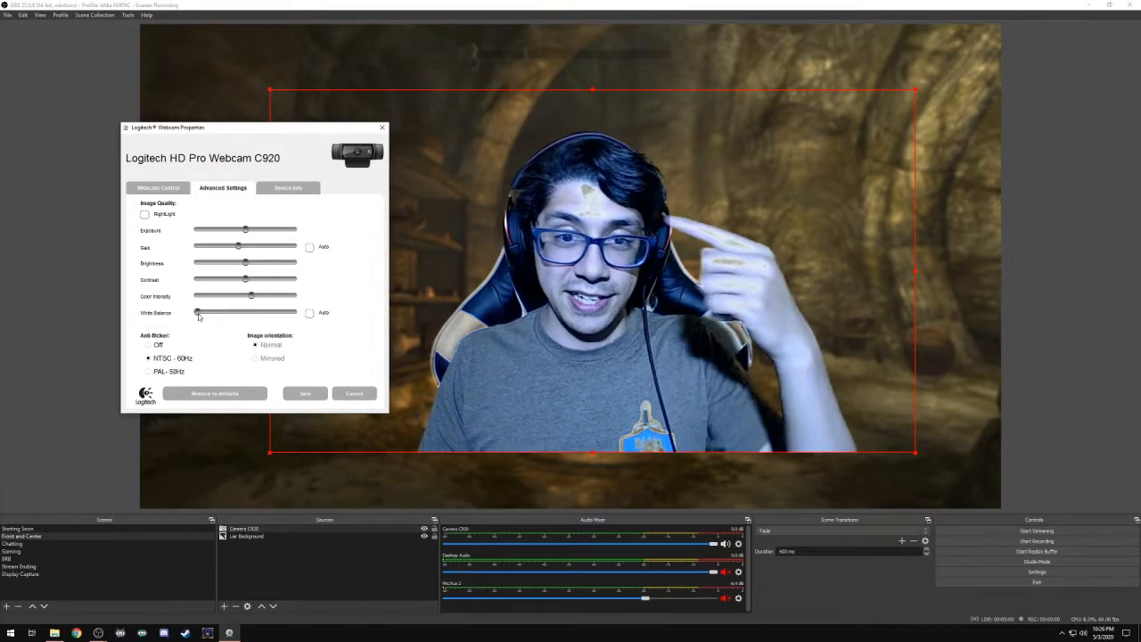
pyautogui.moveTo(199, 317); pyautogui.dragTo(246, 319)
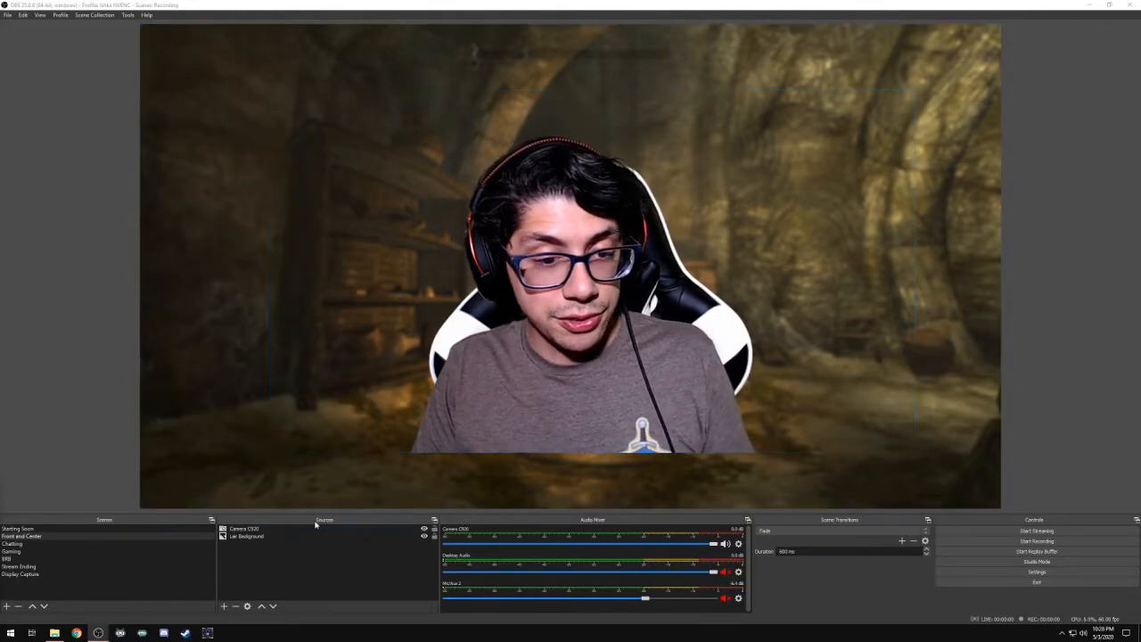
# - Add a Video Capture Device source to the Front and Center scene, reusing the existing Camera C920
pyautogui.rightClick(311, 552)
pyautogui.moveTo(332, 559)
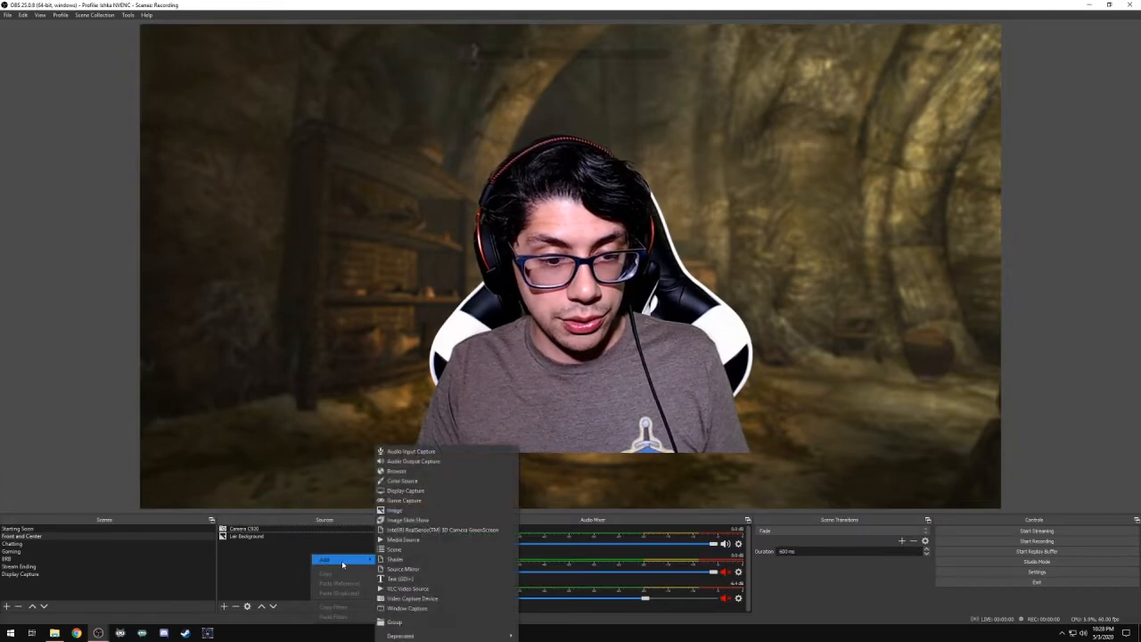
pyautogui.click(404, 598)
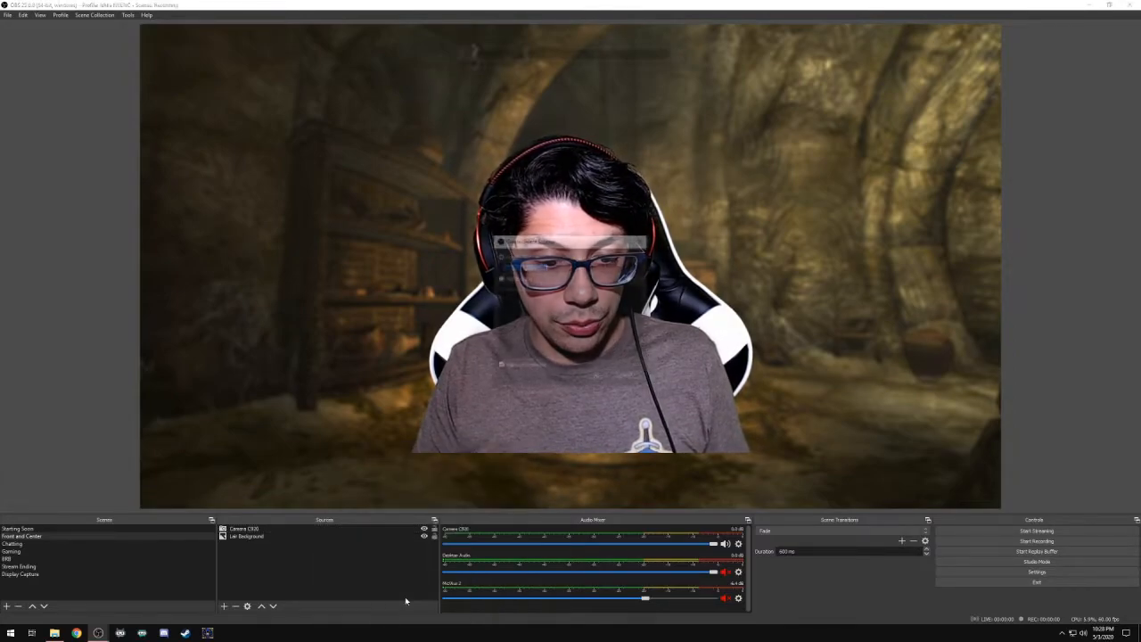
pyautogui.click(500, 278)
pyautogui.click(510, 289)
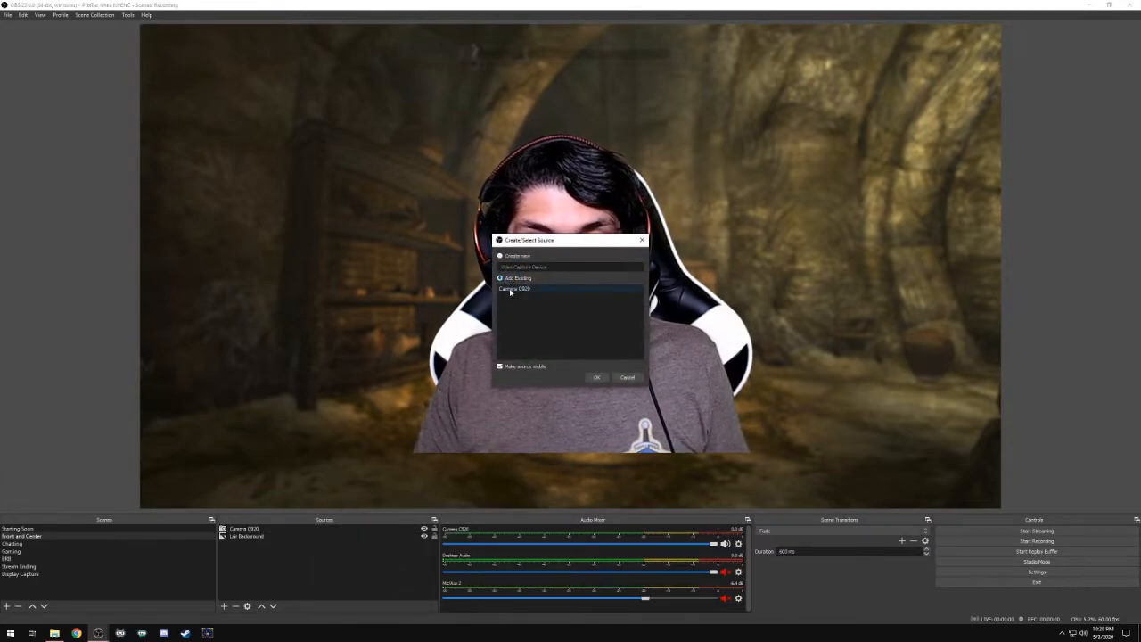